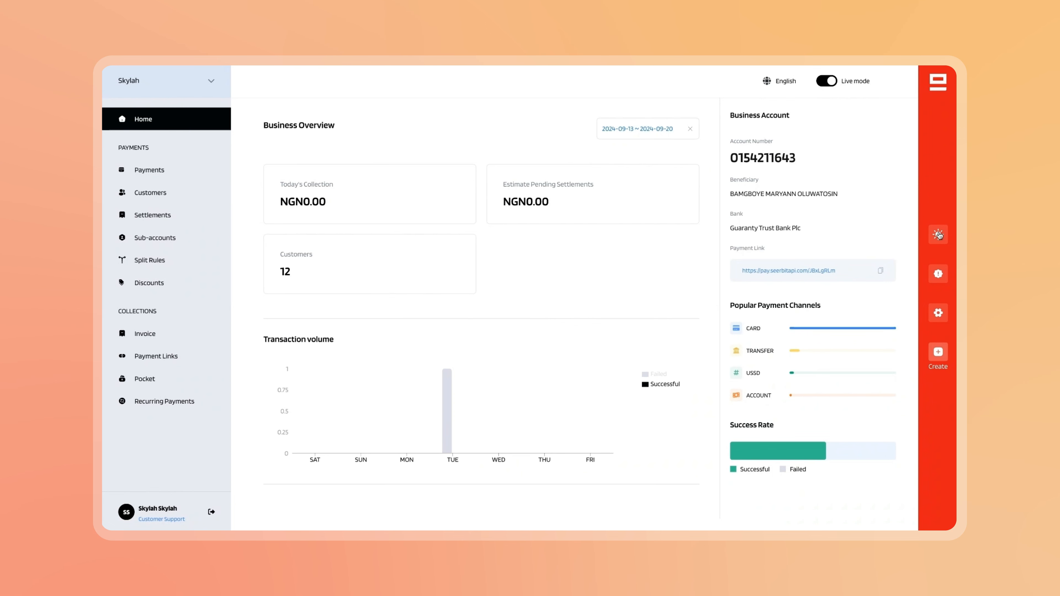
Step: Look through the dashboard's quick links, account settings and quick create options
click(938, 235)
click(940, 276)
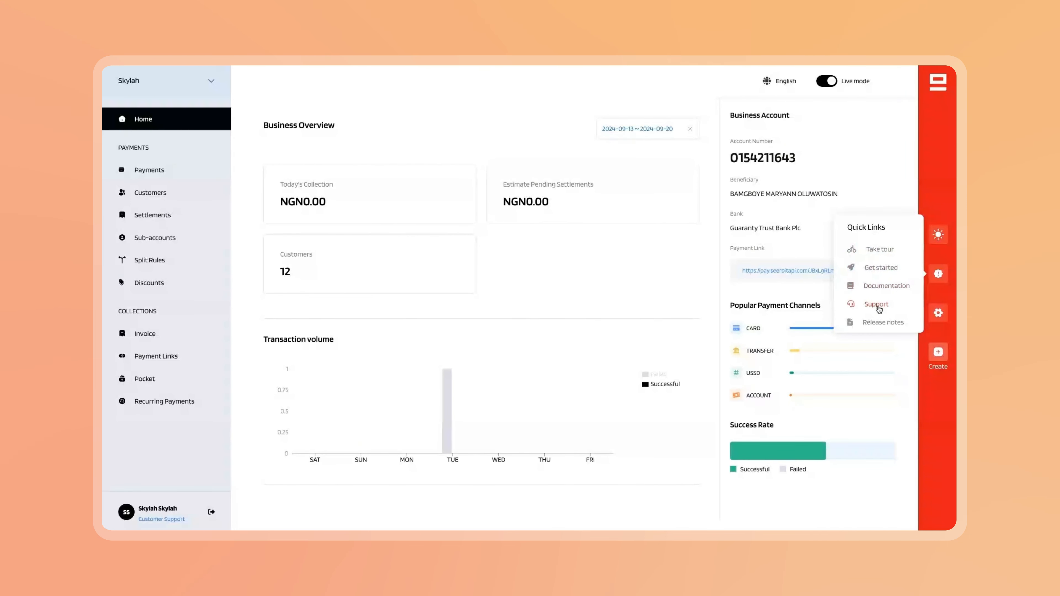
click(938, 314)
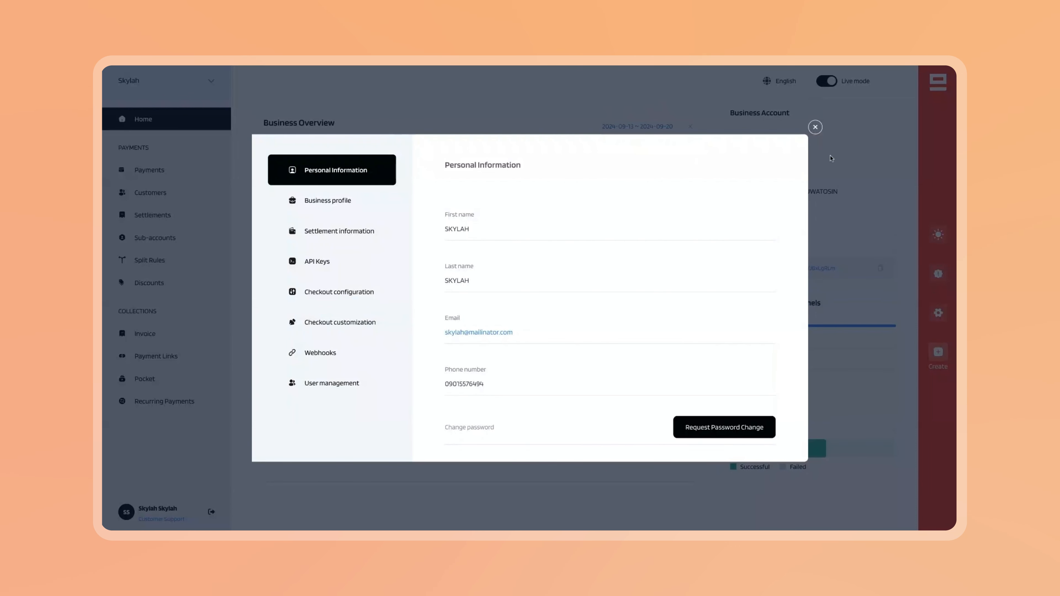
click(818, 129)
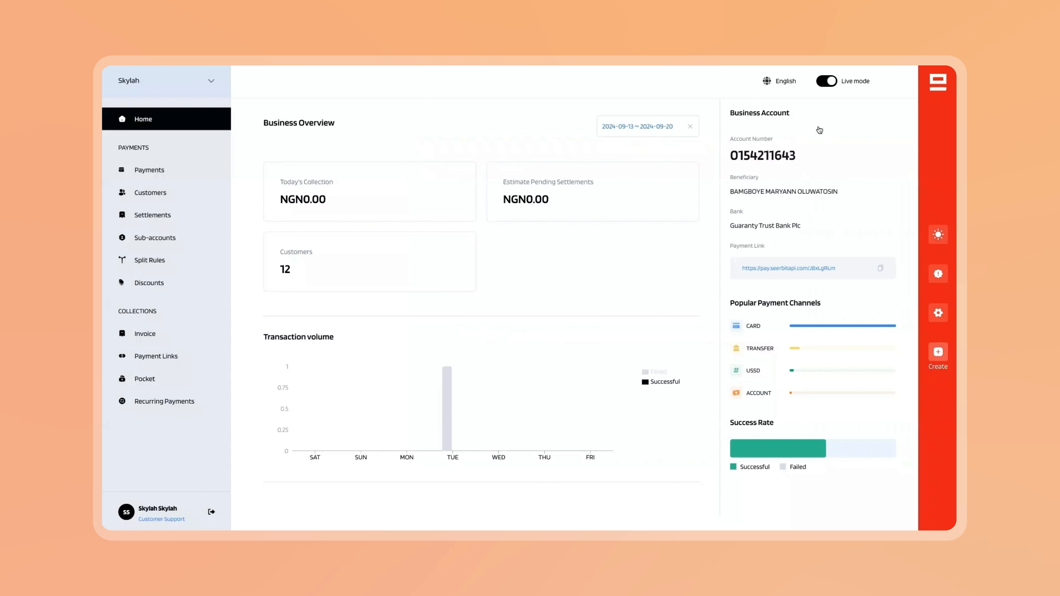
click(937, 353)
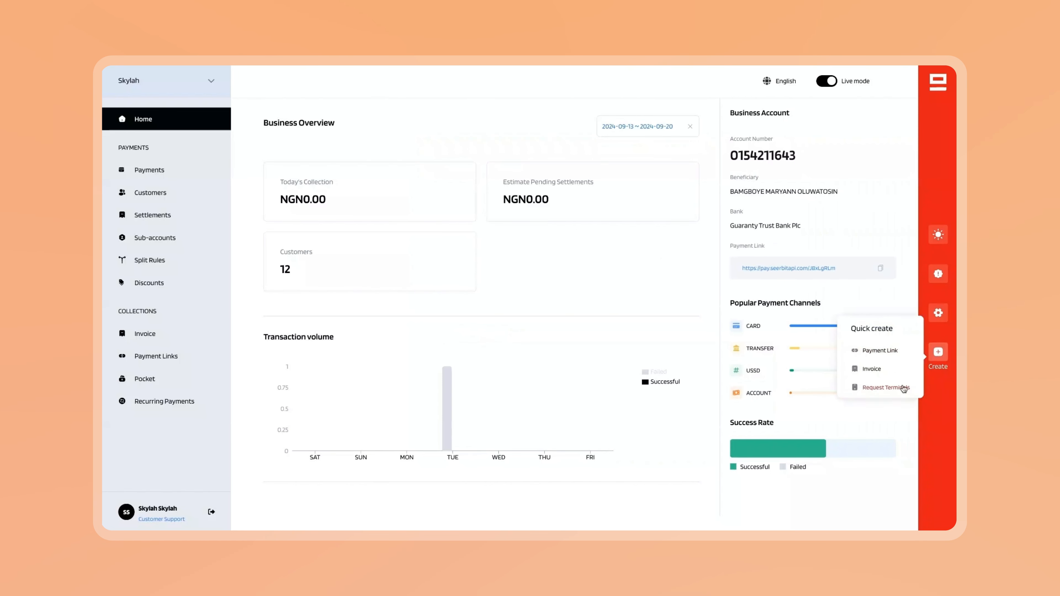
click(944, 356)
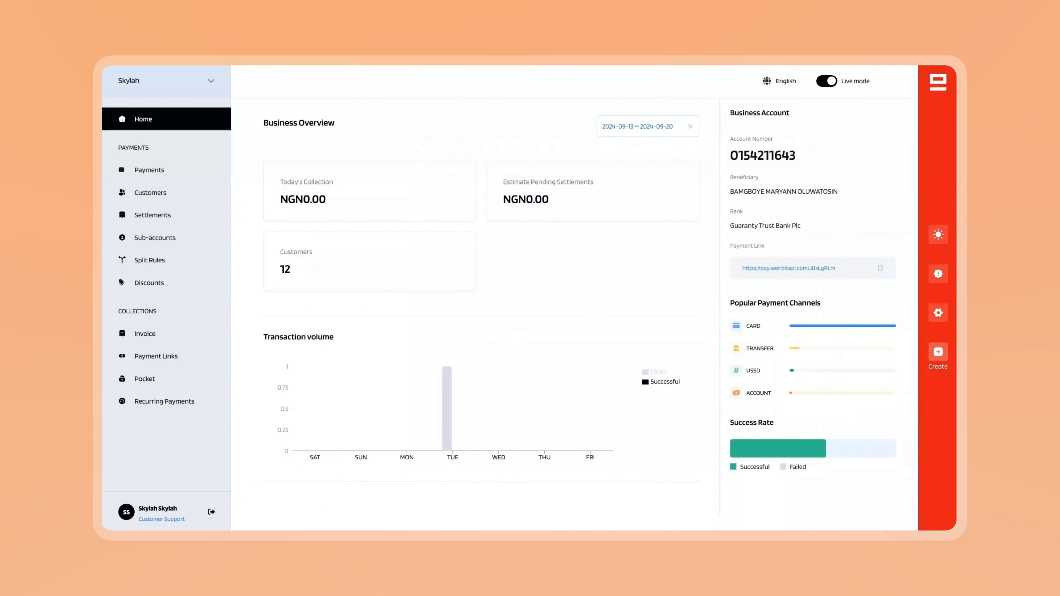
Step: Go to the Sub-accounts page, examine the sub-account creation form's required fields, and cancel it
click(145, 242)
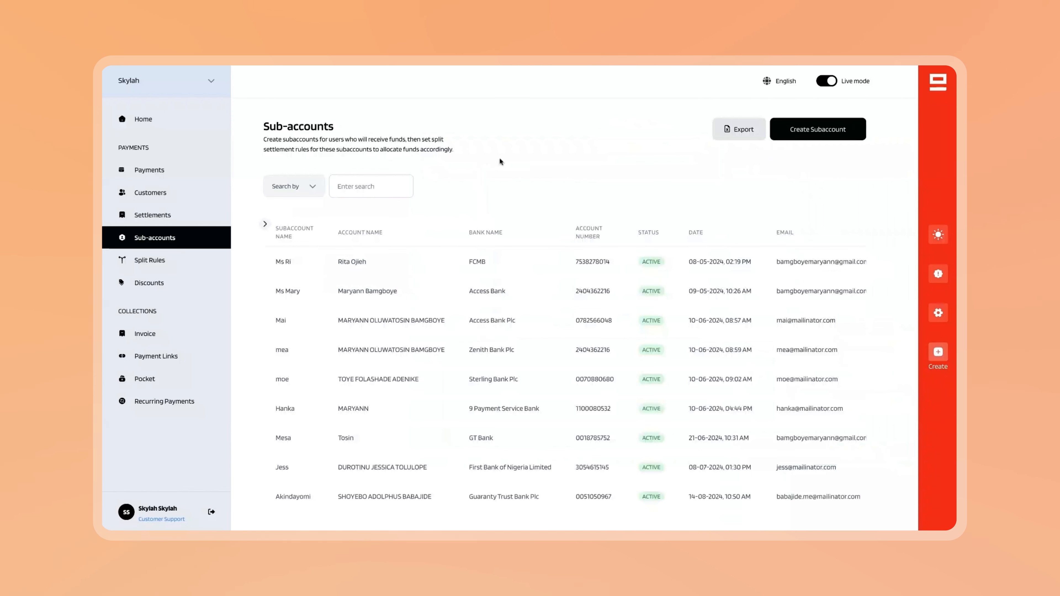
click(808, 132)
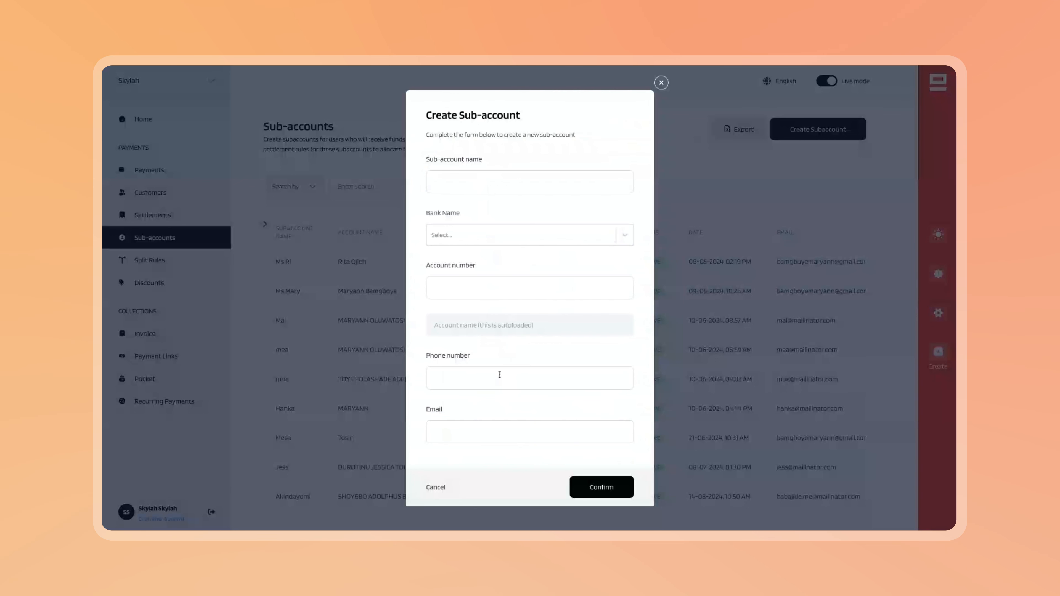
scroll(500, 375, down, 1)
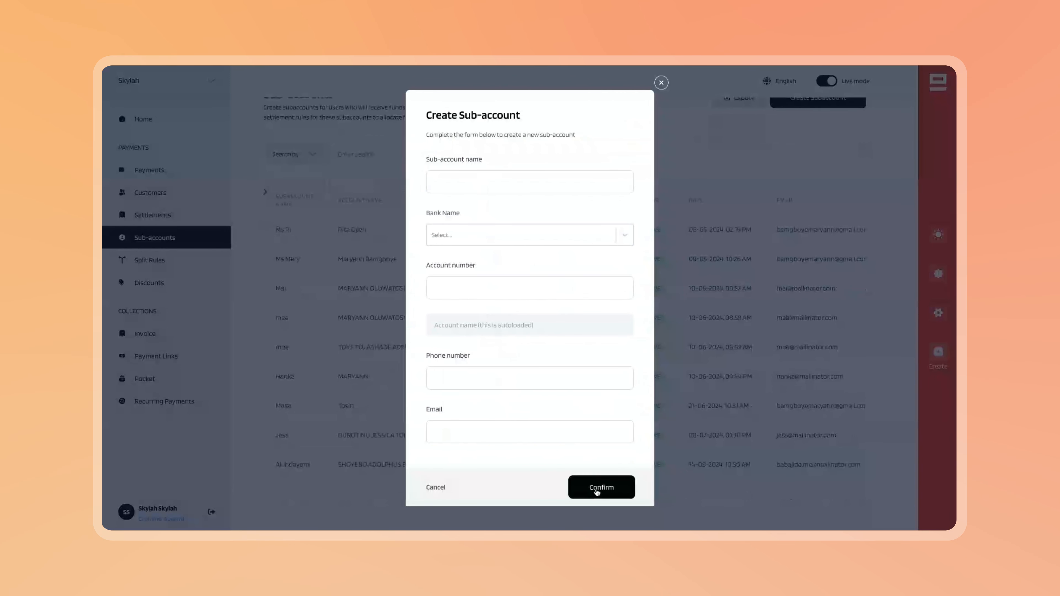
click(442, 490)
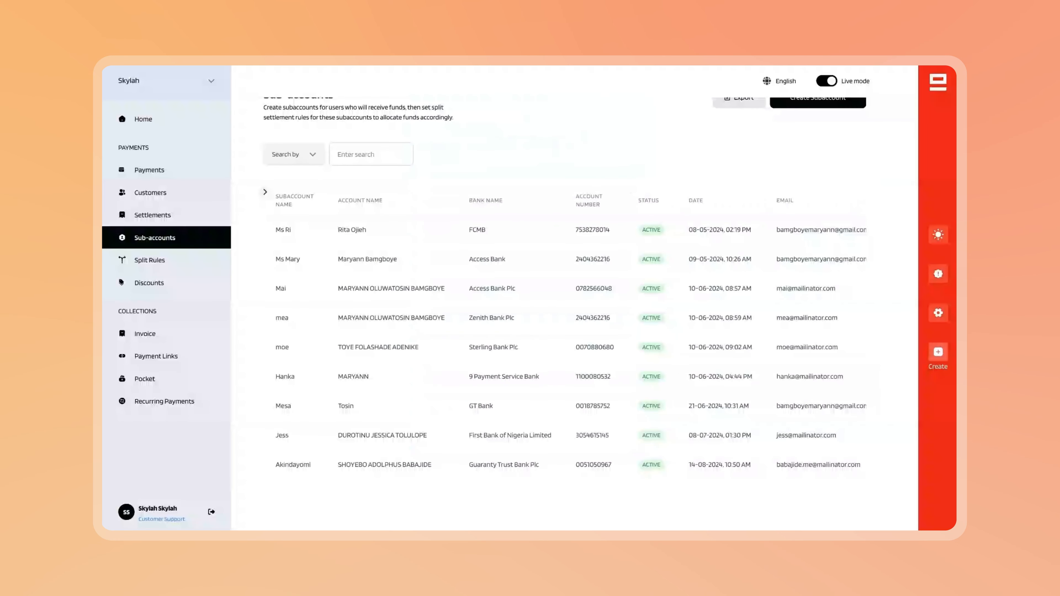
Step: Look over the sub-accounts list and check the row and column options for exporting it
scroll(619, 249, up, 1)
scroll(619, 249, down, 1)
scroll(427, 252, up, 1)
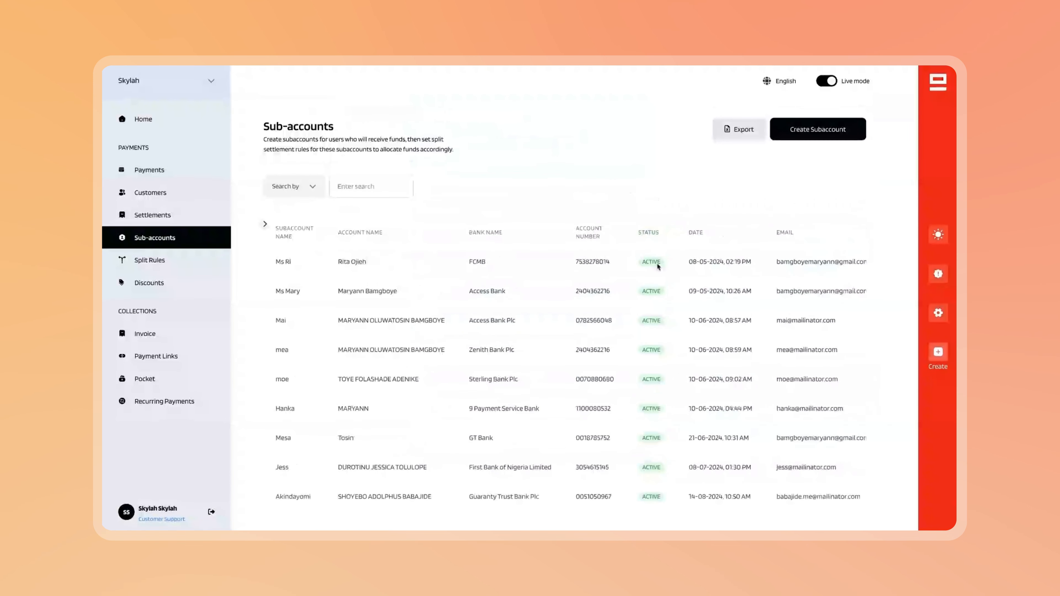
scroll(659, 322, down, 1)
scroll(531, 281, up, 1)
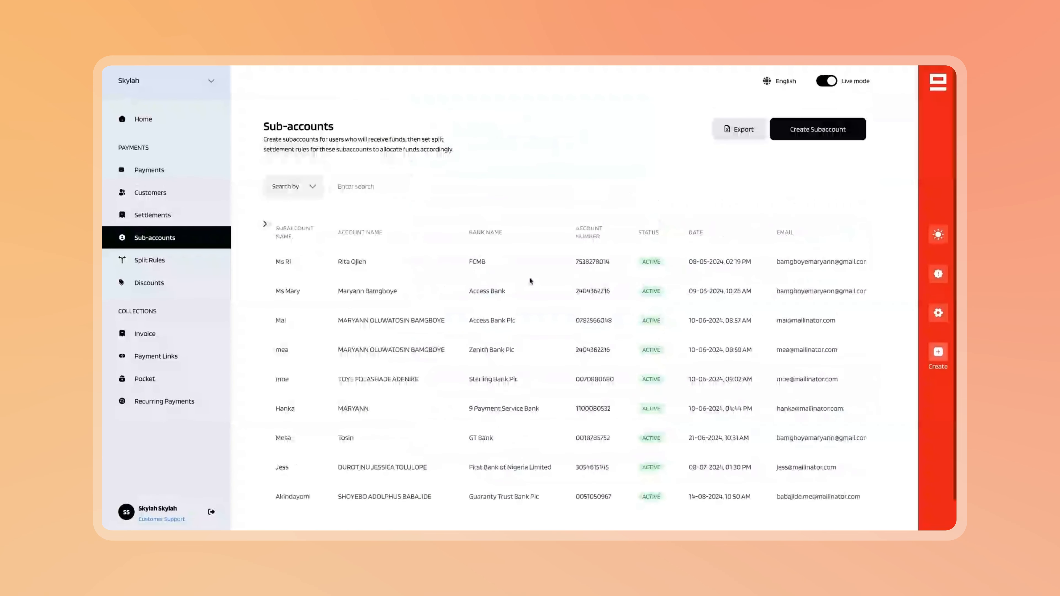
scroll(723, 252, down, 1)
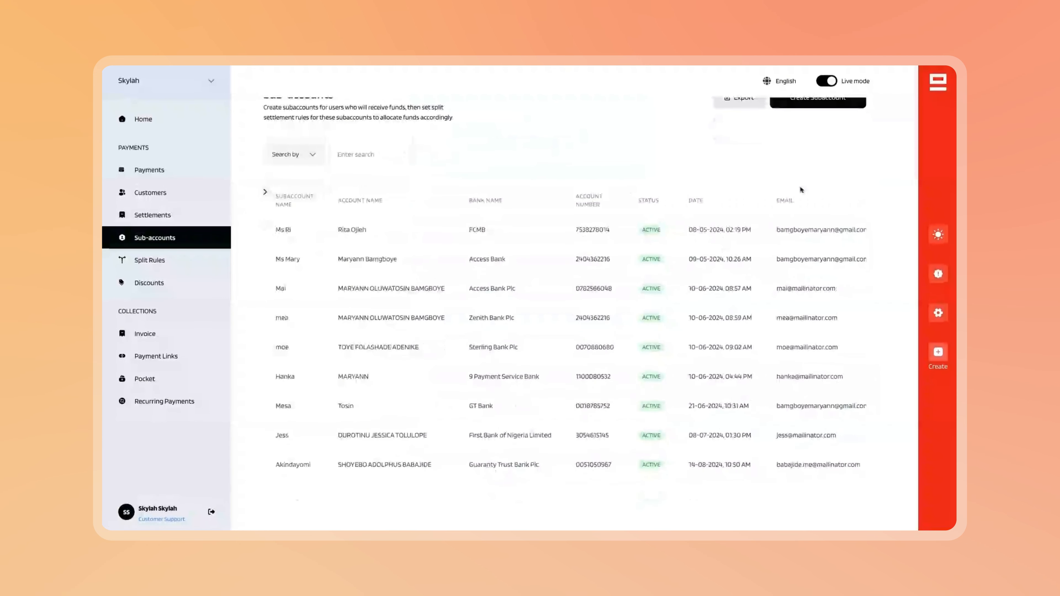
scroll(801, 249, up, 1)
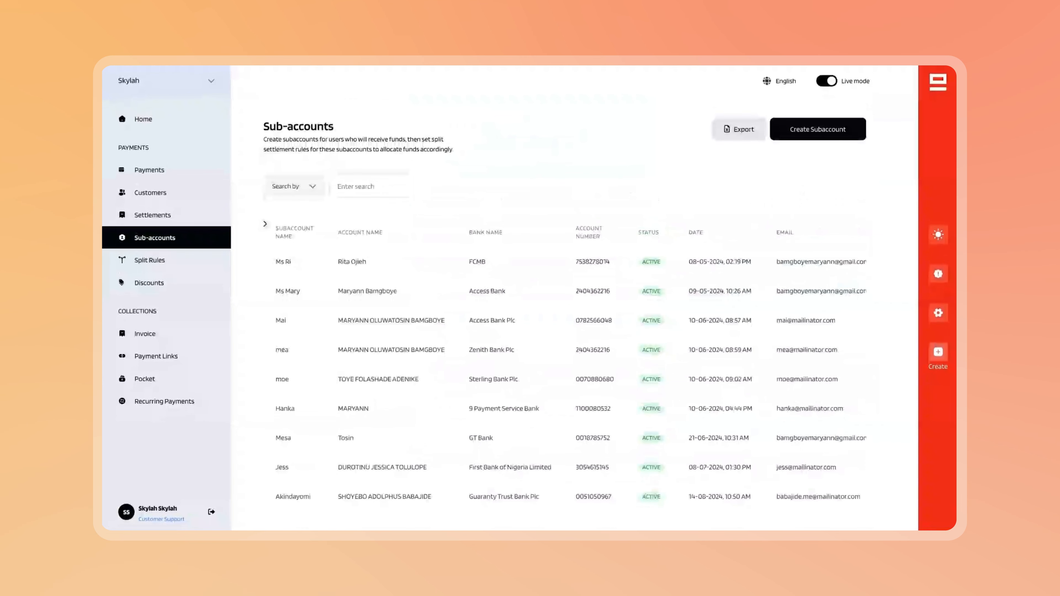
click(739, 129)
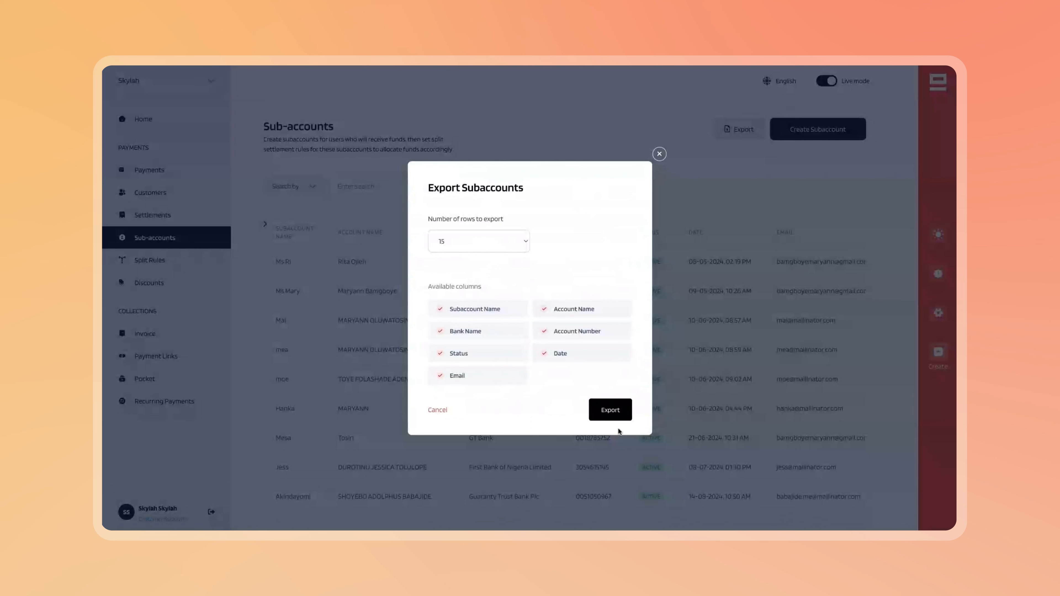
click(660, 154)
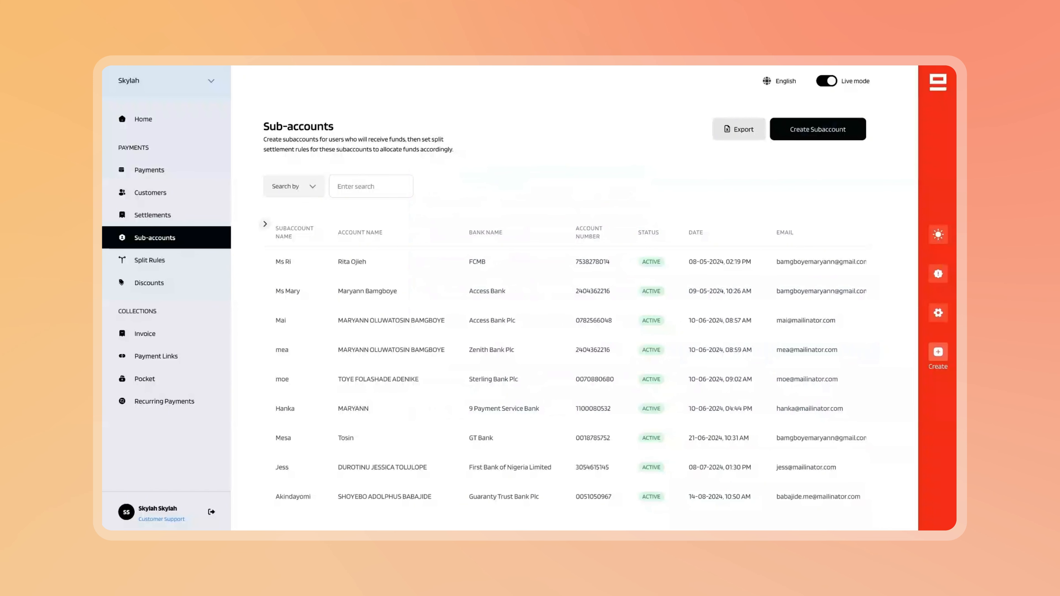
Step: Start a new split rule named Remittance with the SINGLE split type and the PERCENTAGE rule
click(149, 260)
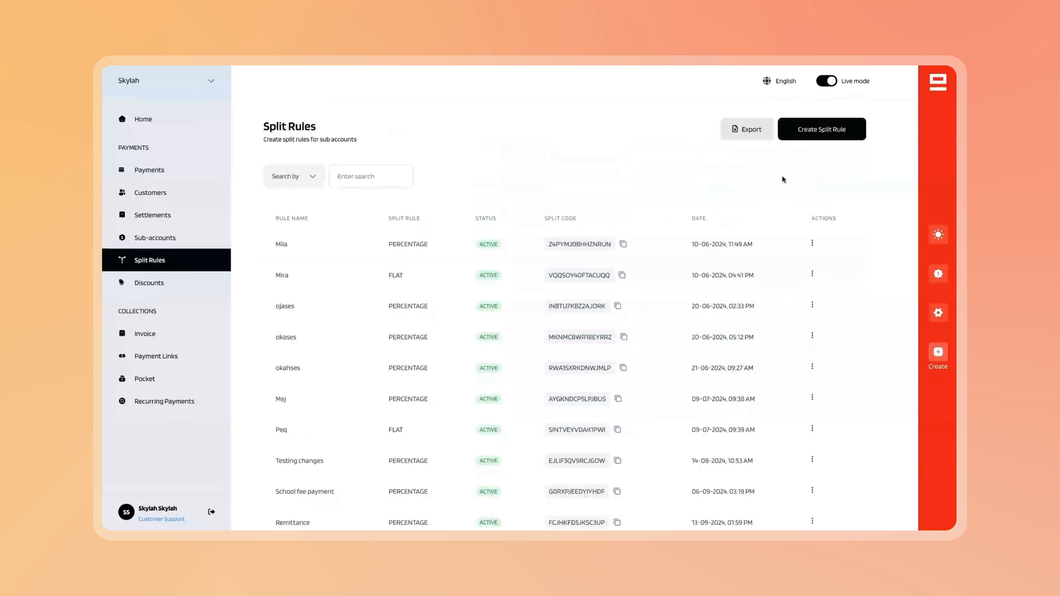
click(817, 133)
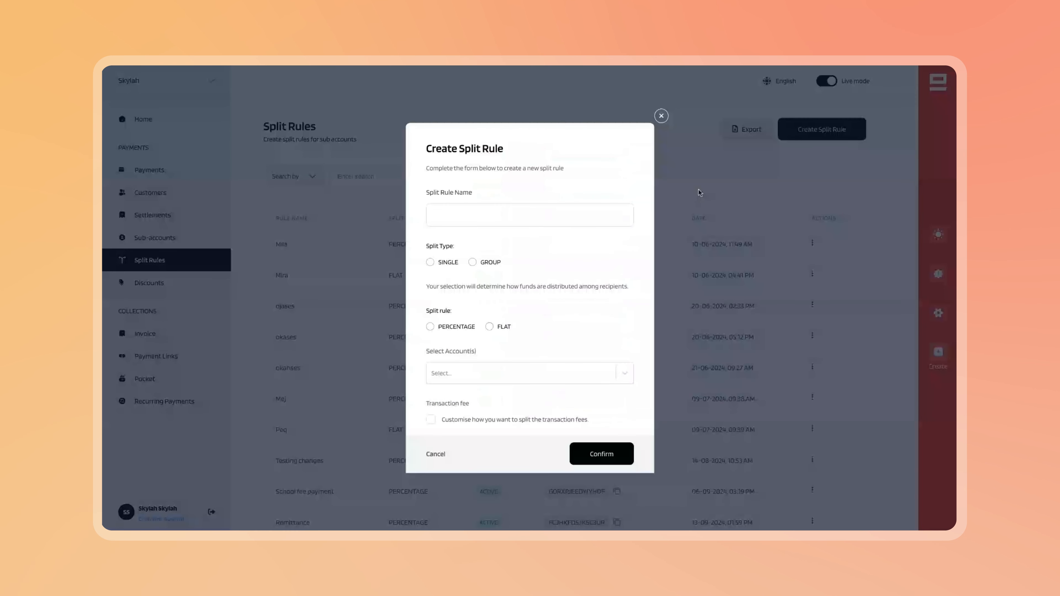
click(492, 213)
text(Remittance)
click(432, 266)
click(430, 326)
Step: Assign the second listed sub-account to the split rule and set its share to 50%
click(461, 373)
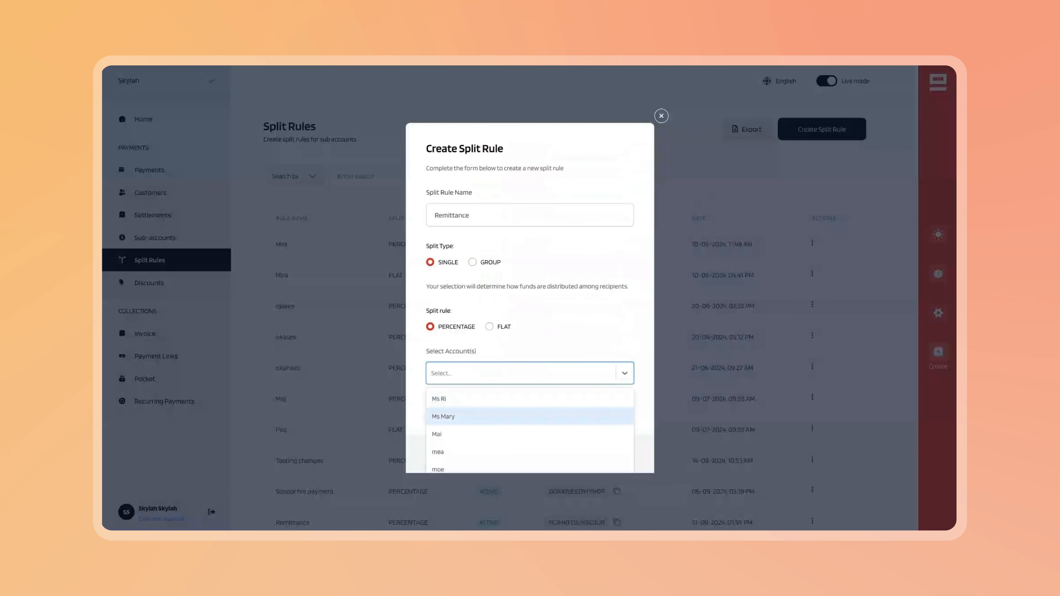
scroll(528, 432, down, 1)
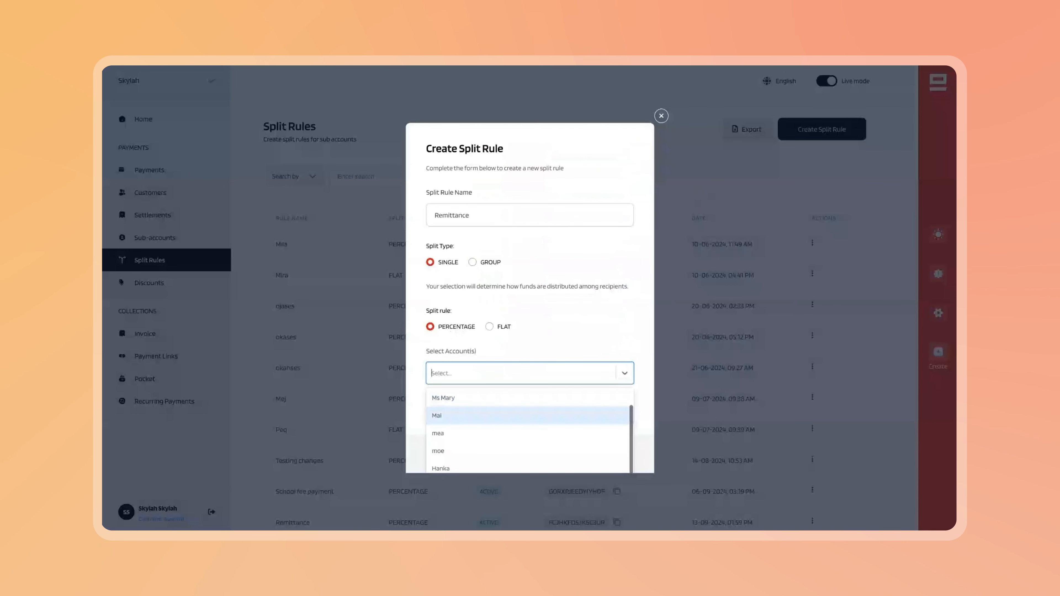
scroll(454, 418, up, 1)
click(454, 418)
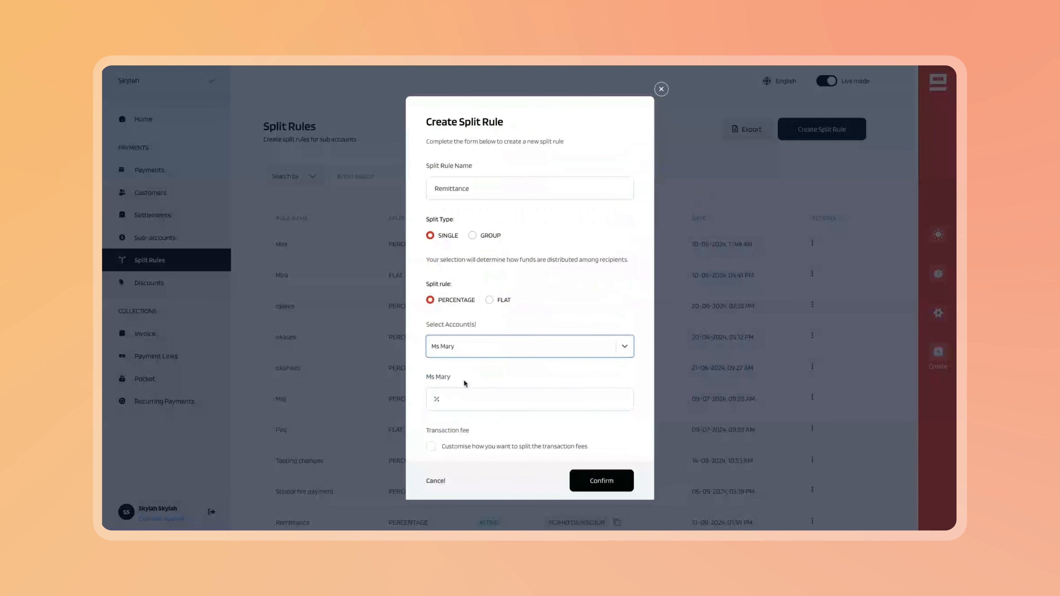
click(463, 399)
text(50)
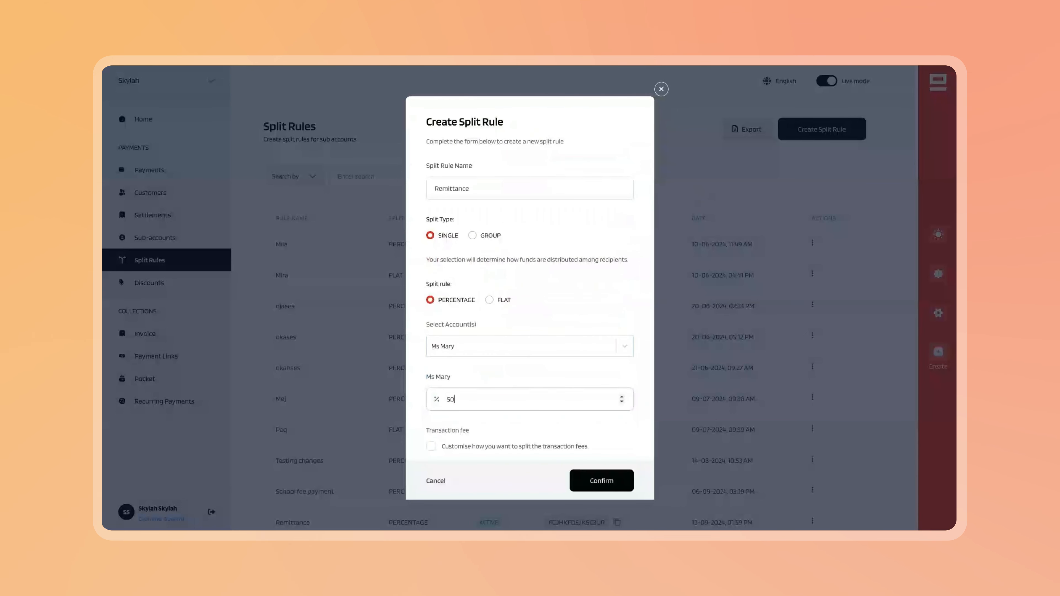
Step: Customise the transaction fee split to deduct from ALL ACCOUNTS and create the split rule
scroll(455, 439, down, 2)
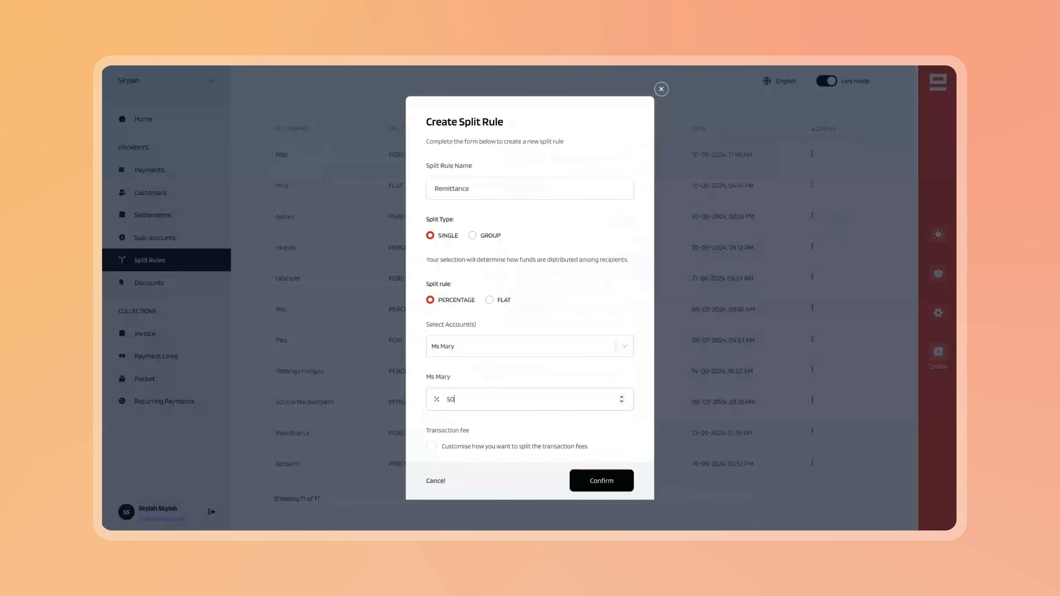
click(432, 447)
click(431, 446)
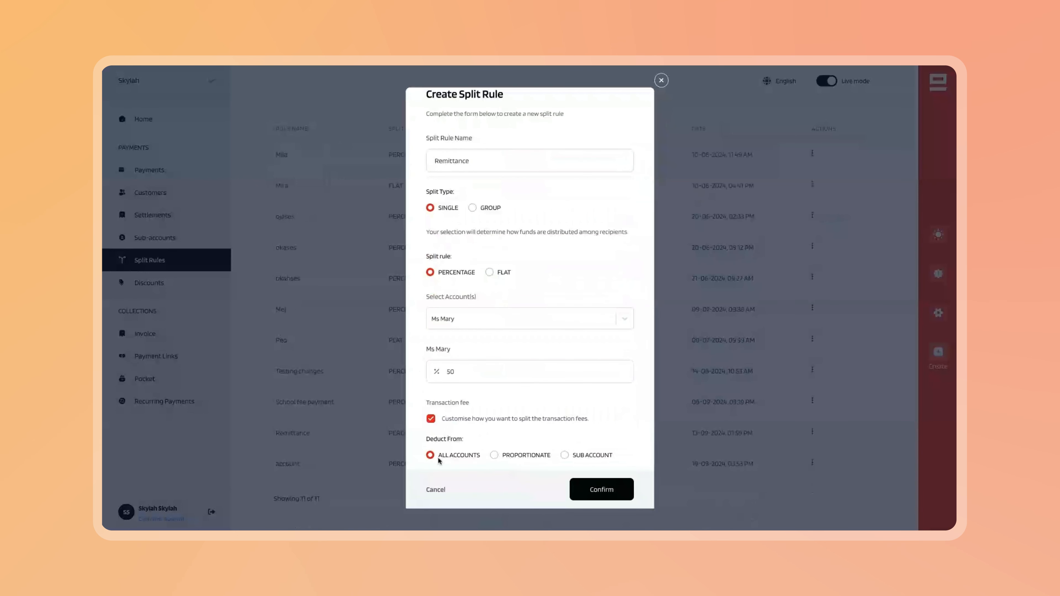
click(495, 456)
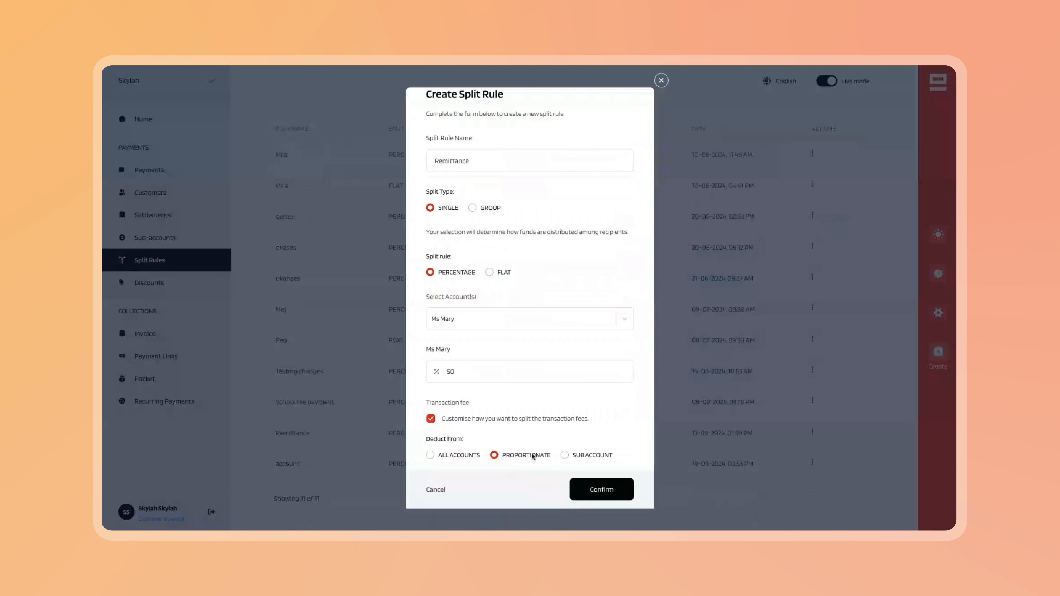
click(566, 456)
scroll(450, 468, down, 1)
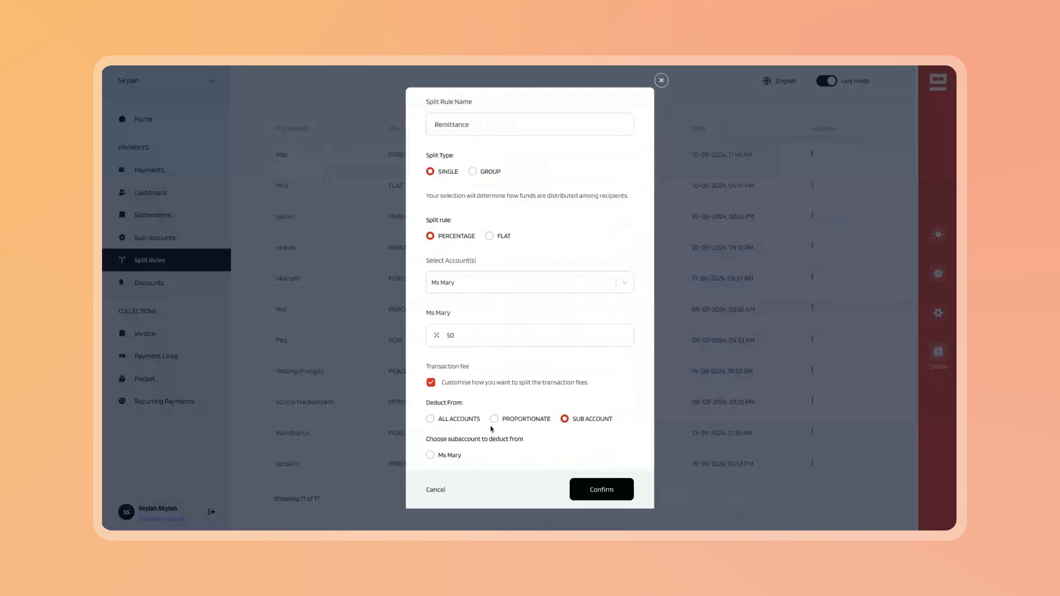
click(431, 419)
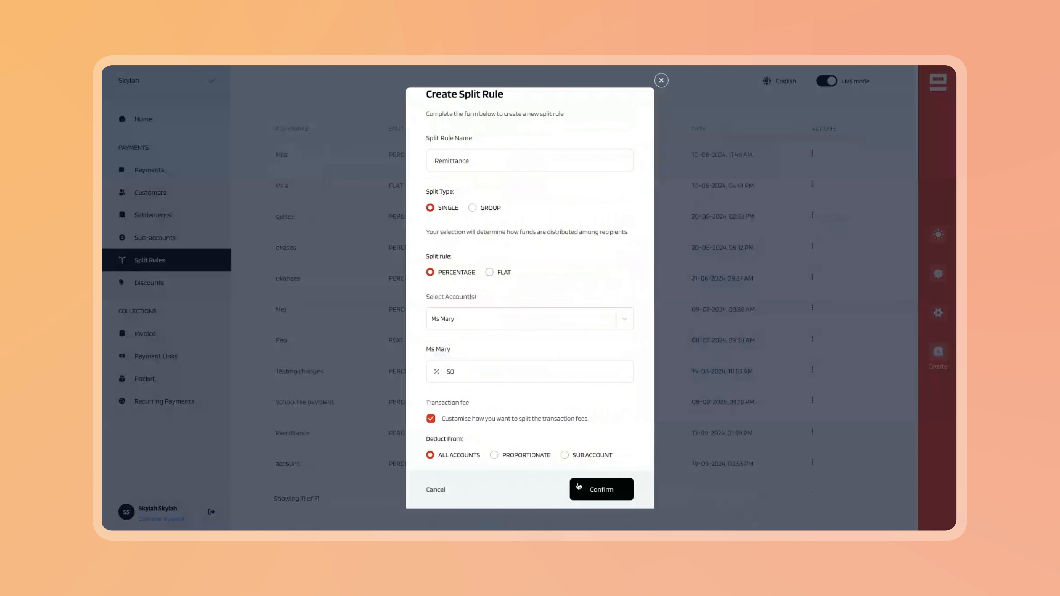
click(590, 492)
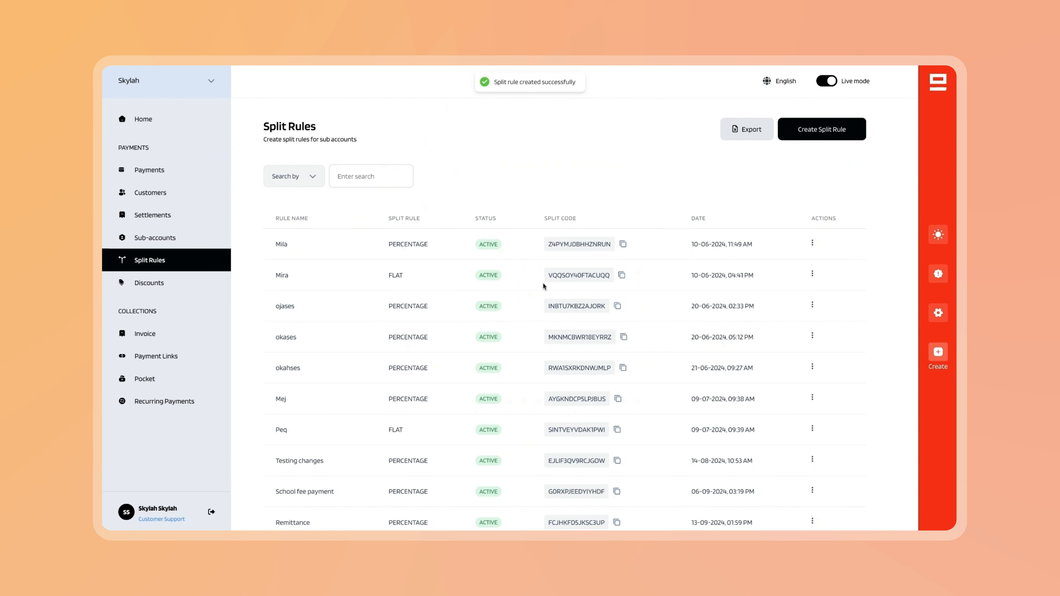
Step: Check the row count and available columns in the split rules export options
click(745, 133)
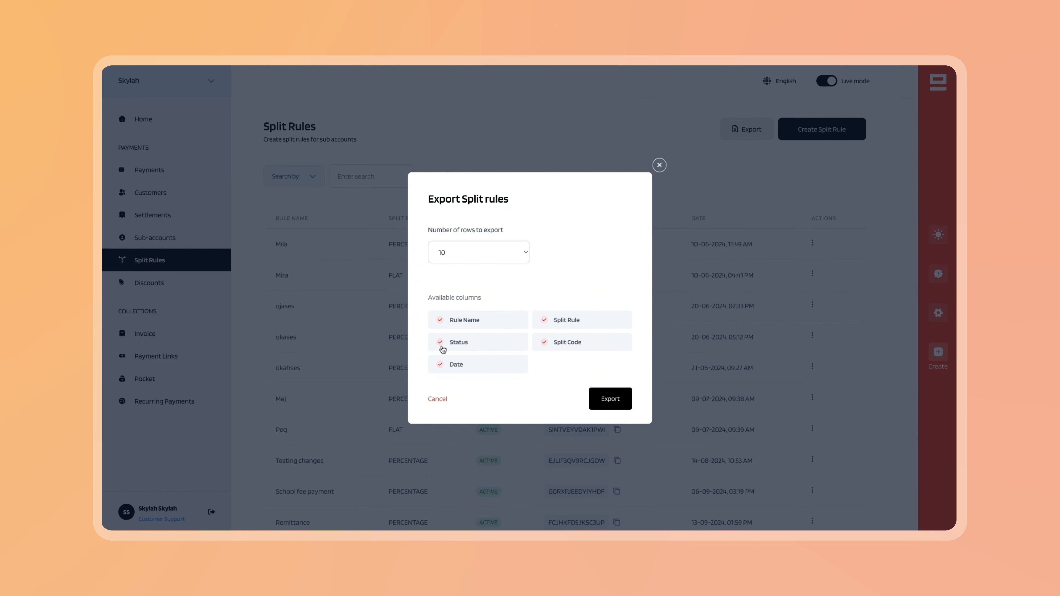
click(443, 367)
click(443, 366)
click(660, 164)
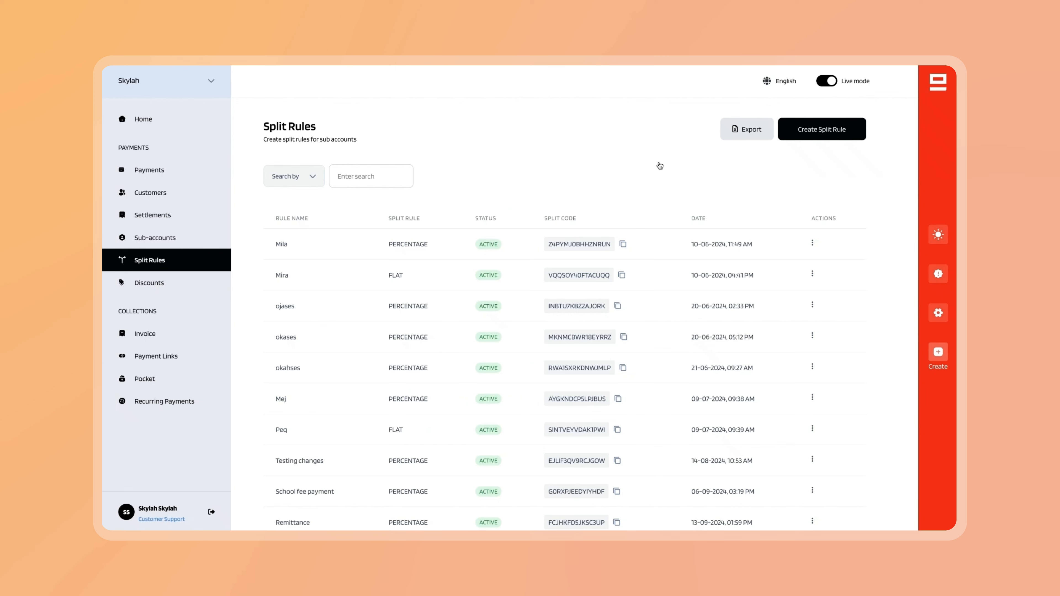
Step: Go to the Invoice section and start a new invoice
click(153, 335)
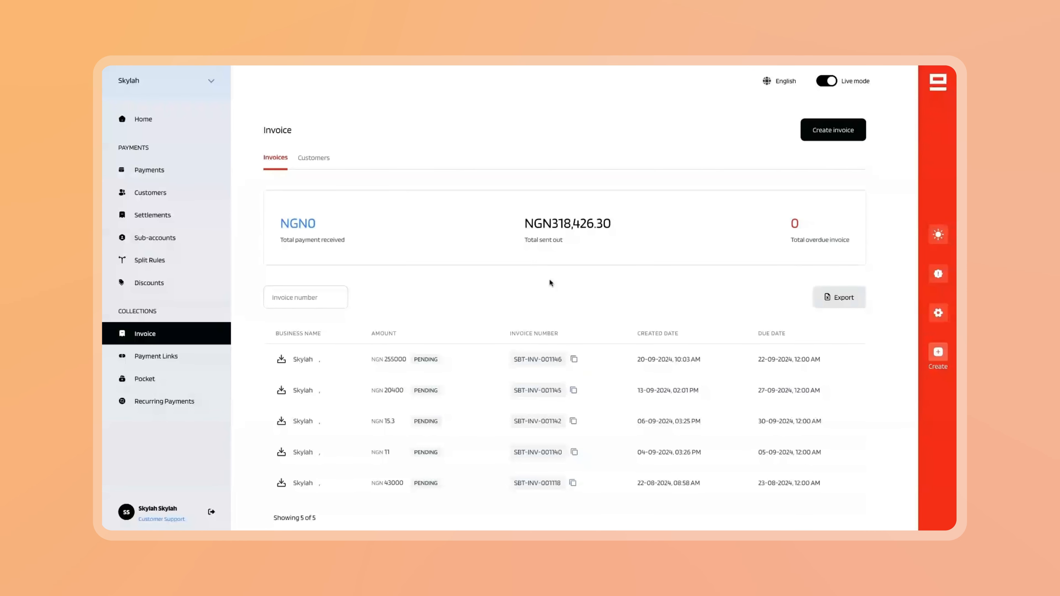
click(824, 138)
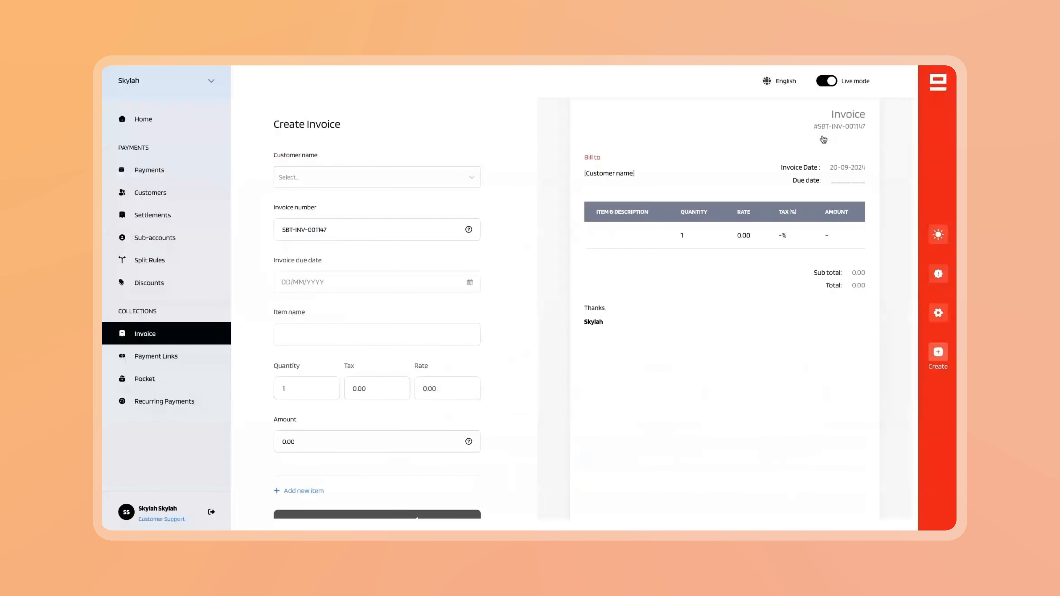
Step: Review the new-customer form, close it without saving, and select the second listed customer for the invoice
click(326, 176)
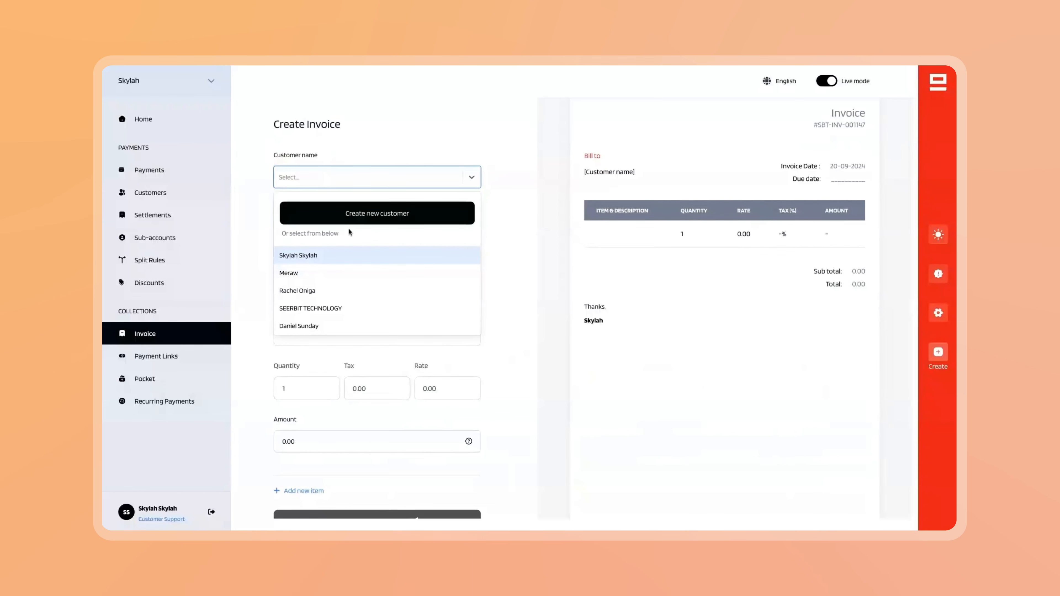
click(351, 222)
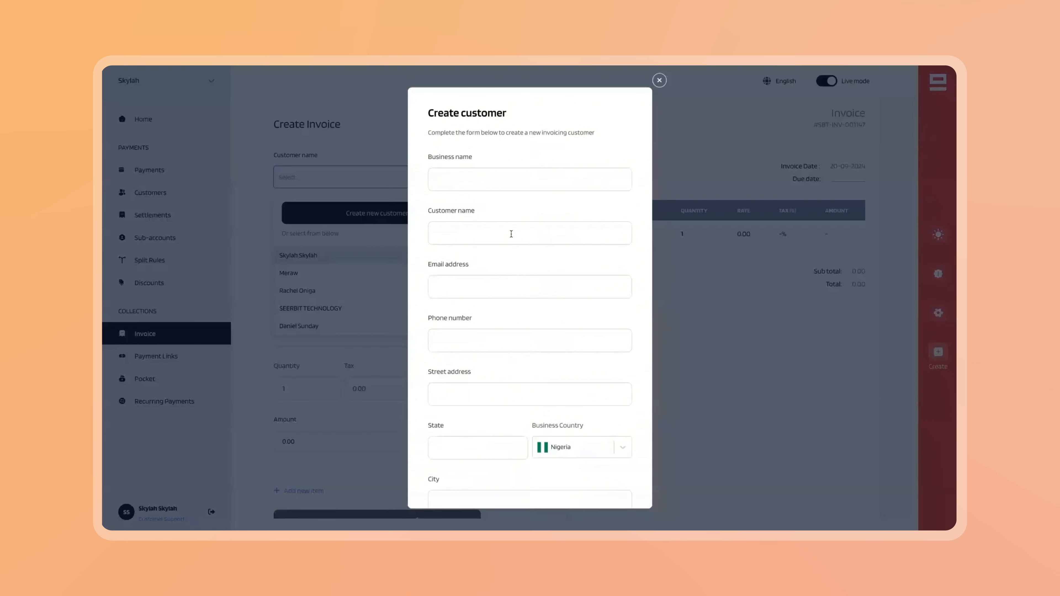
scroll(510, 234, down, 2)
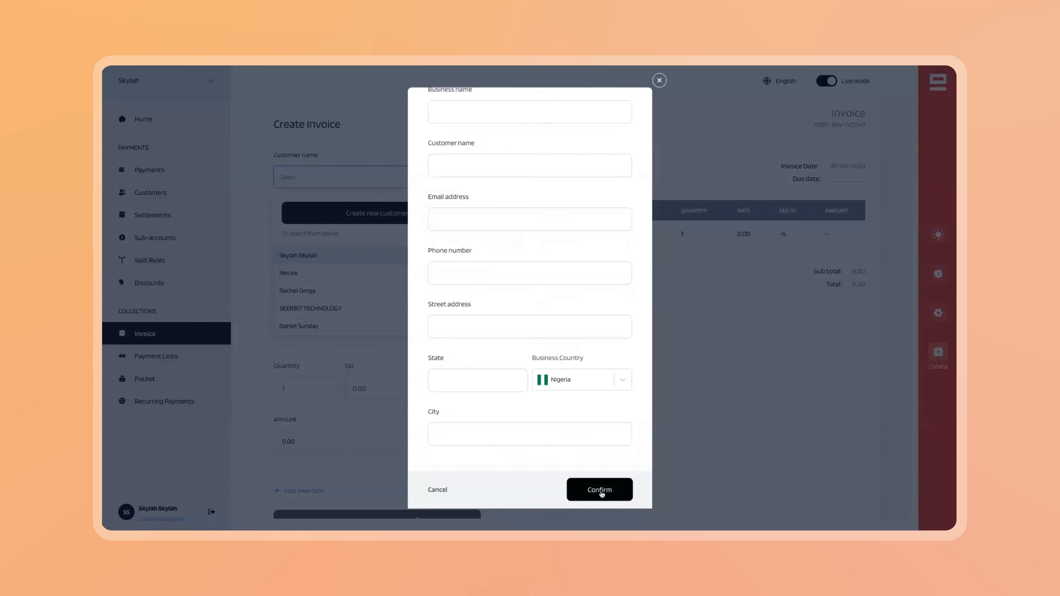
scroll(601, 494, up, 2)
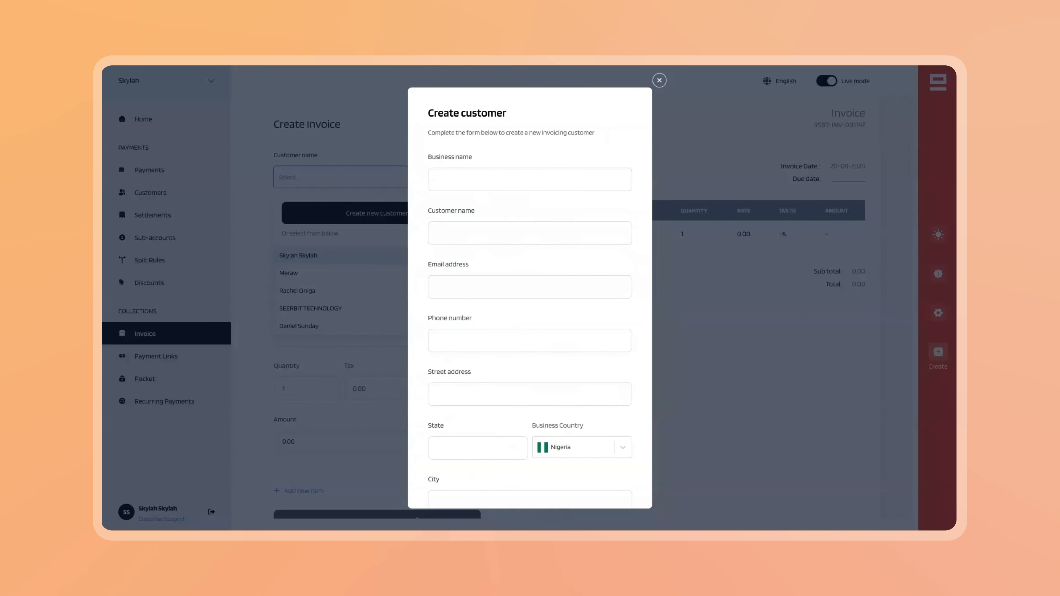
click(660, 80)
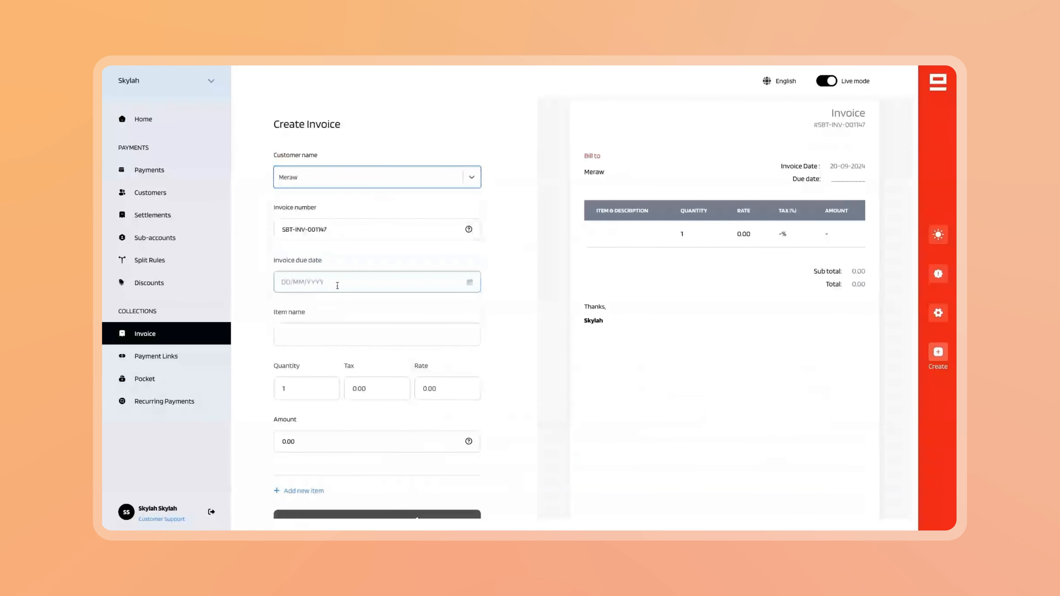
Step: Set the invoice due date to 27-09-2024 and name the item Grocery
click(338, 285)
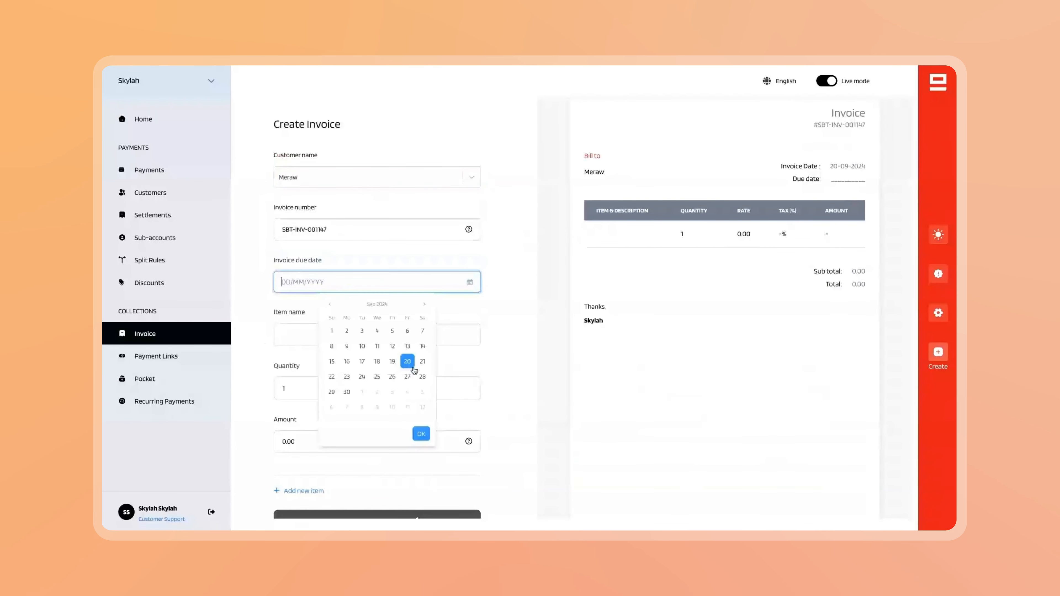
click(408, 376)
click(421, 434)
click(335, 340)
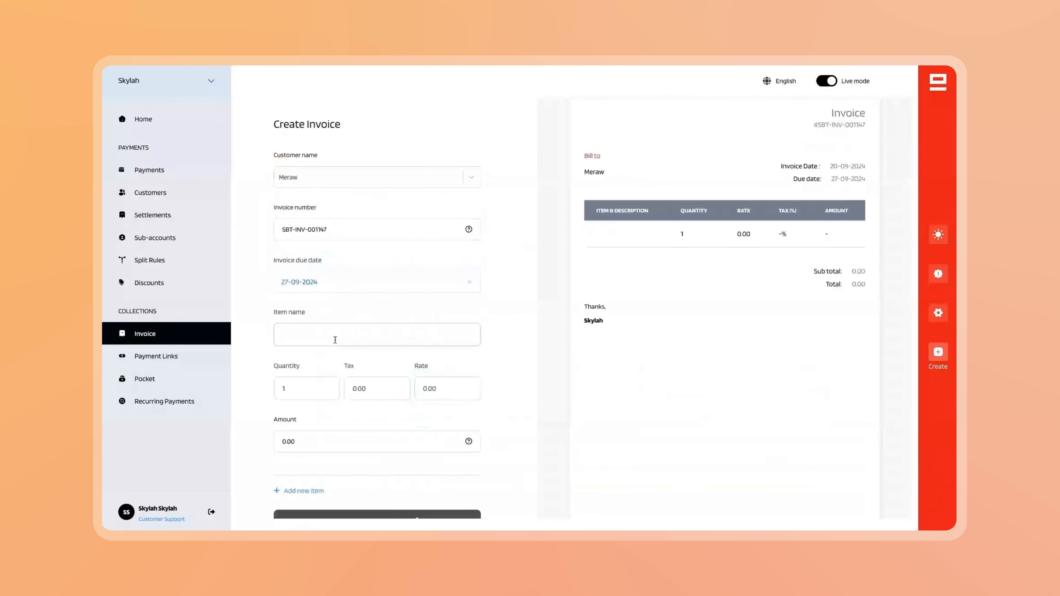
text(Grocery)
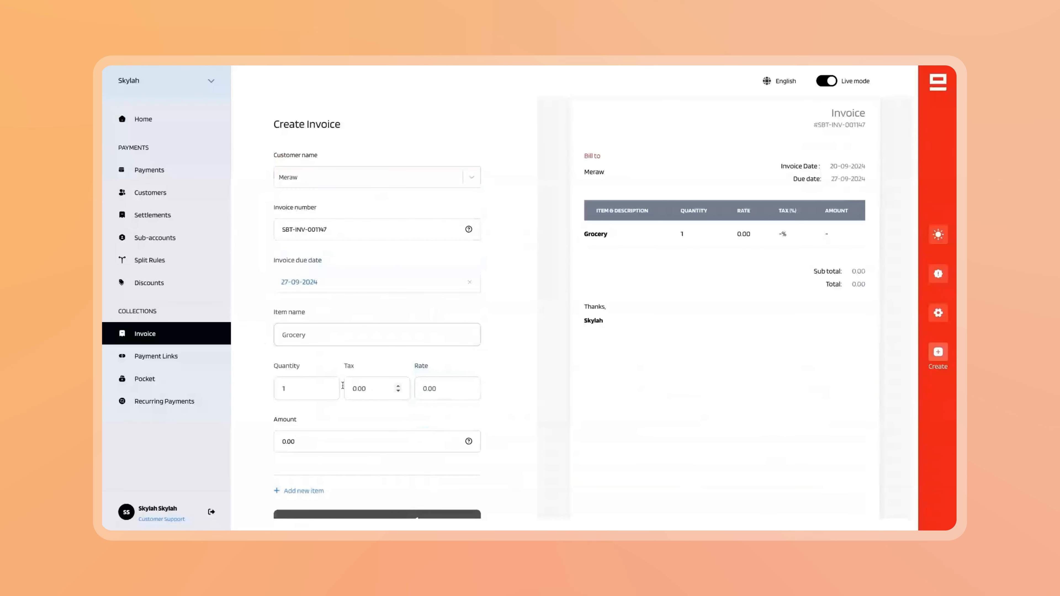
Step: Set the Grocery item's quantity to 5 and its tax to 2%
click(308, 385)
key(BackSpace)
text(5)
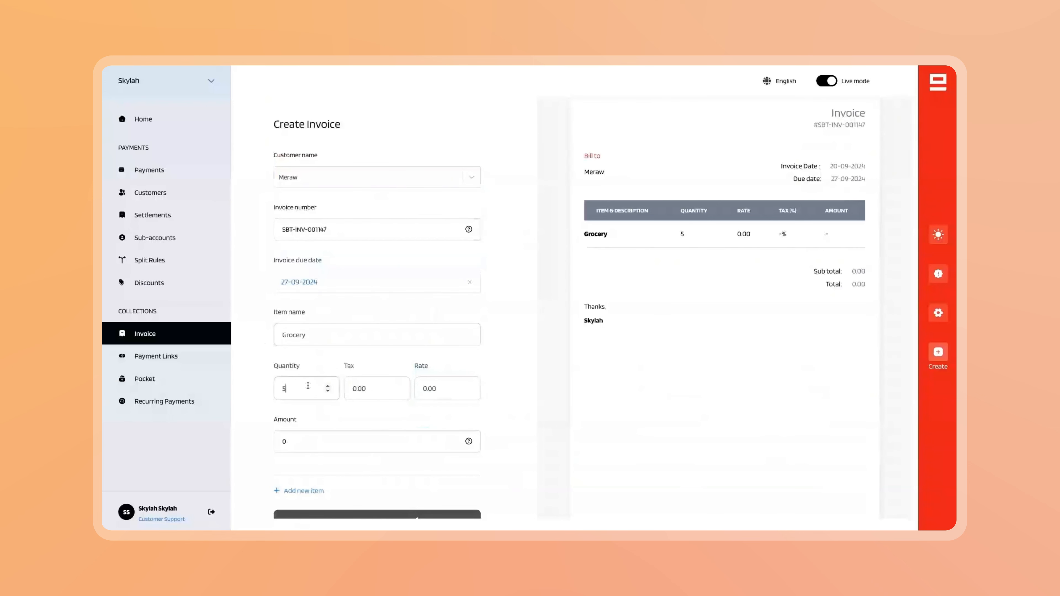
click(369, 380)
key(BackSpace)
key(BackSpace)
key(BackSpace)
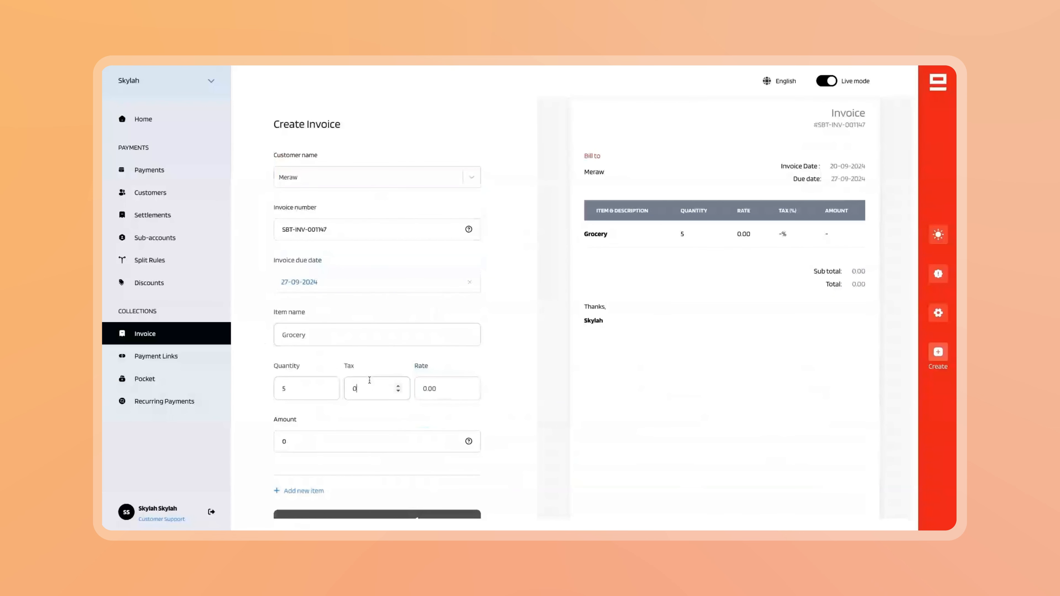
key(BackSpace)
text(2)
Step: Set the Grocery item's rate to 50,000, and create and send the invoice
click(438, 391)
key(BackSpace)
key(BackSpace)
key(BackSpace)
key(BackSpace)
text(50,00)
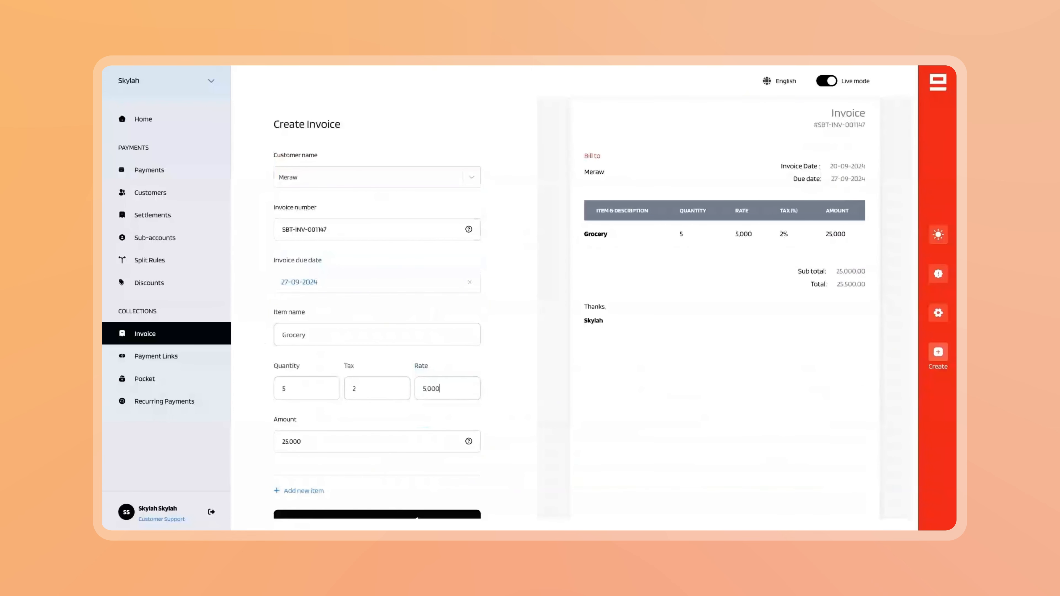
text(0)
scroll(438, 410, down, 1)
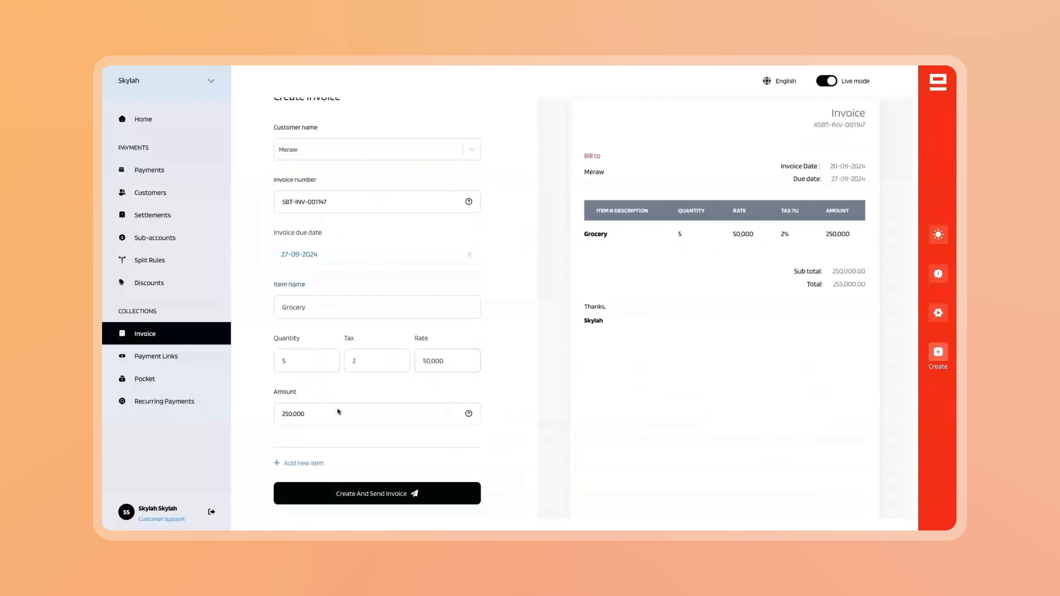
click(373, 497)
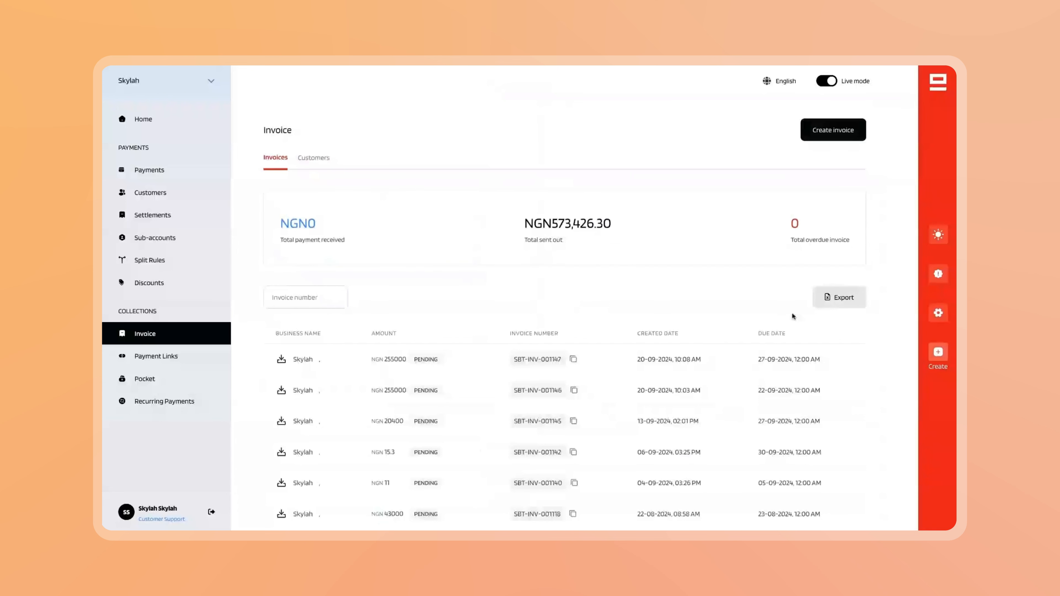
Step: Check the row count and available columns in the invoice export options, and close them without exporting
scroll(701, 356, down, 1)
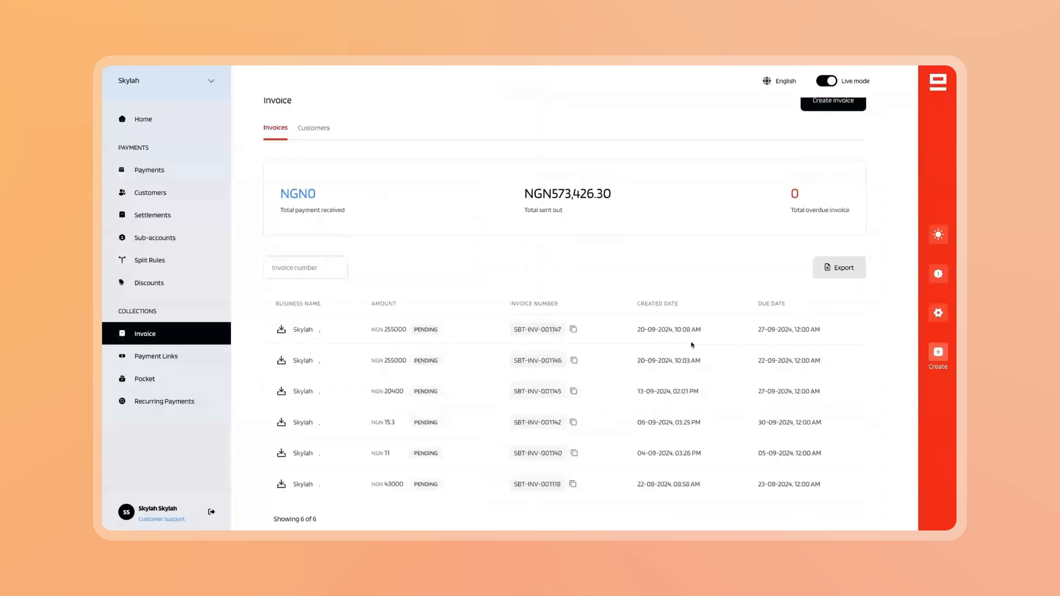
click(840, 270)
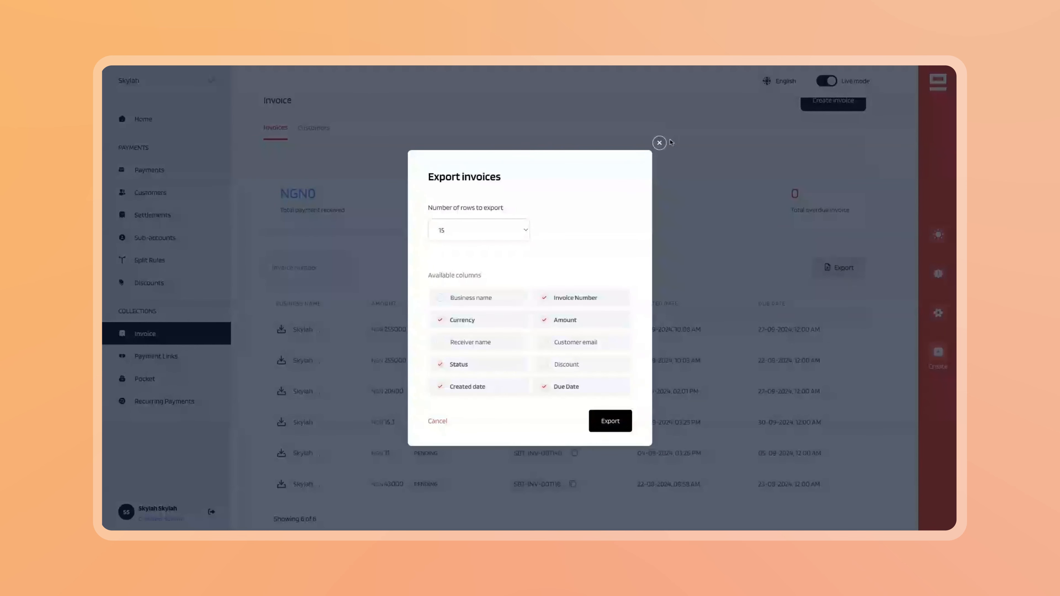
click(660, 143)
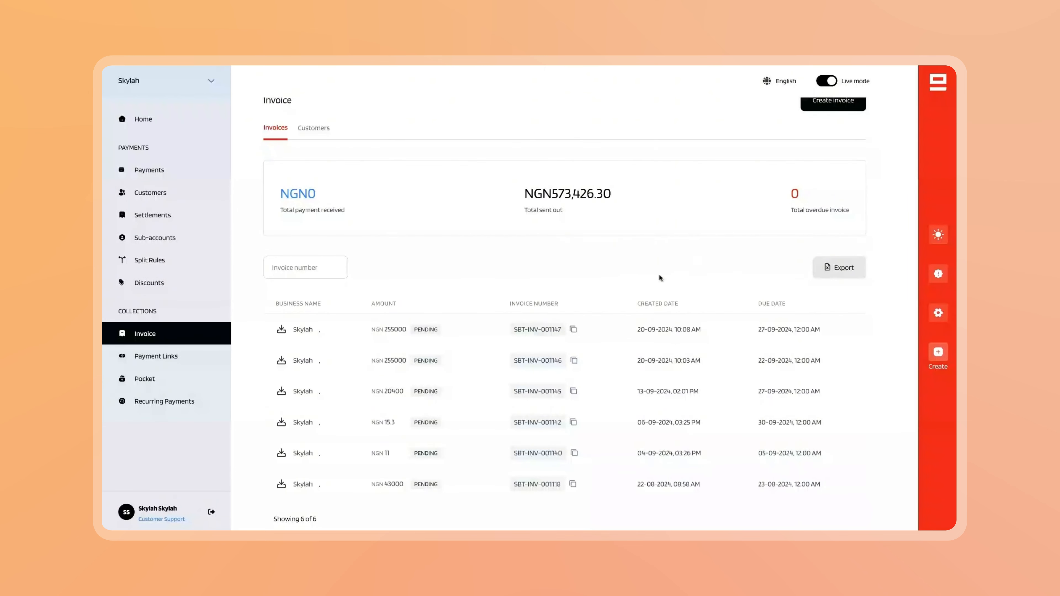
scroll(627, 273, up, 1)
scroll(627, 273, down, 1)
scroll(626, 271, up, 1)
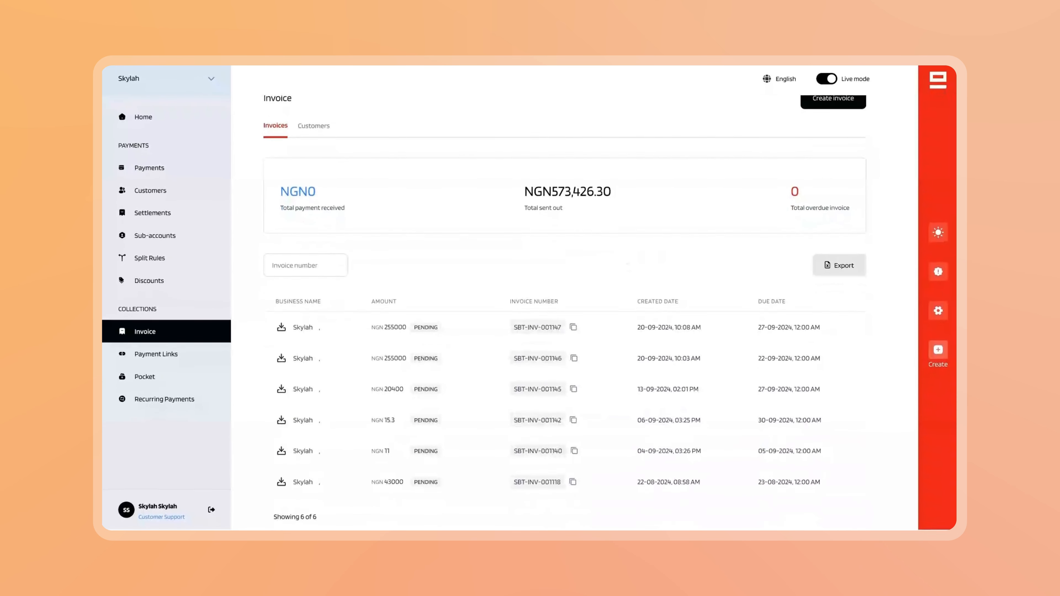
Step: Start the guided dashboard tour from the quick links and close it at its first stop
click(938, 274)
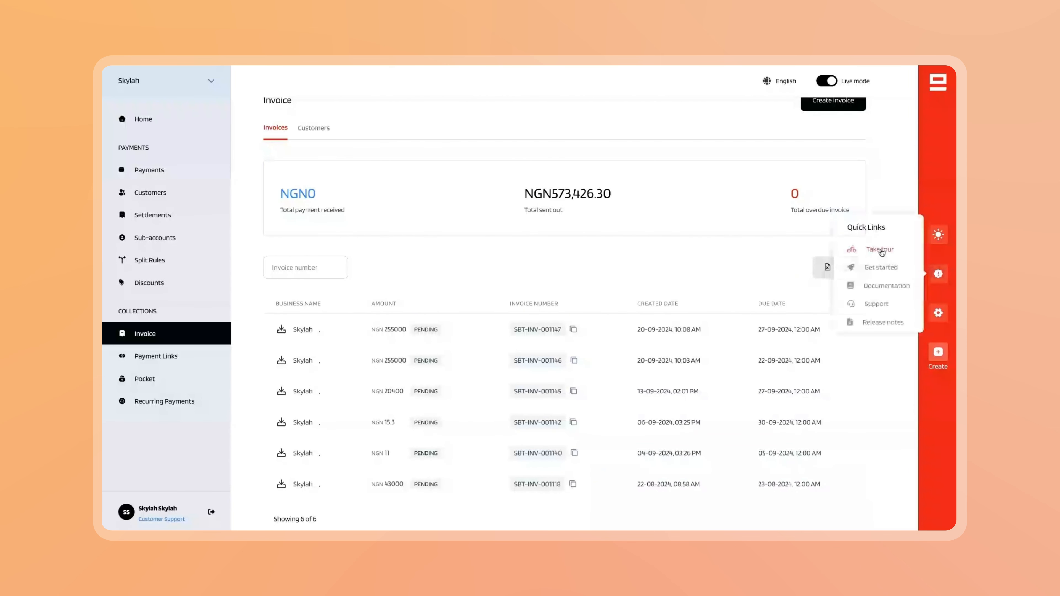
click(881, 251)
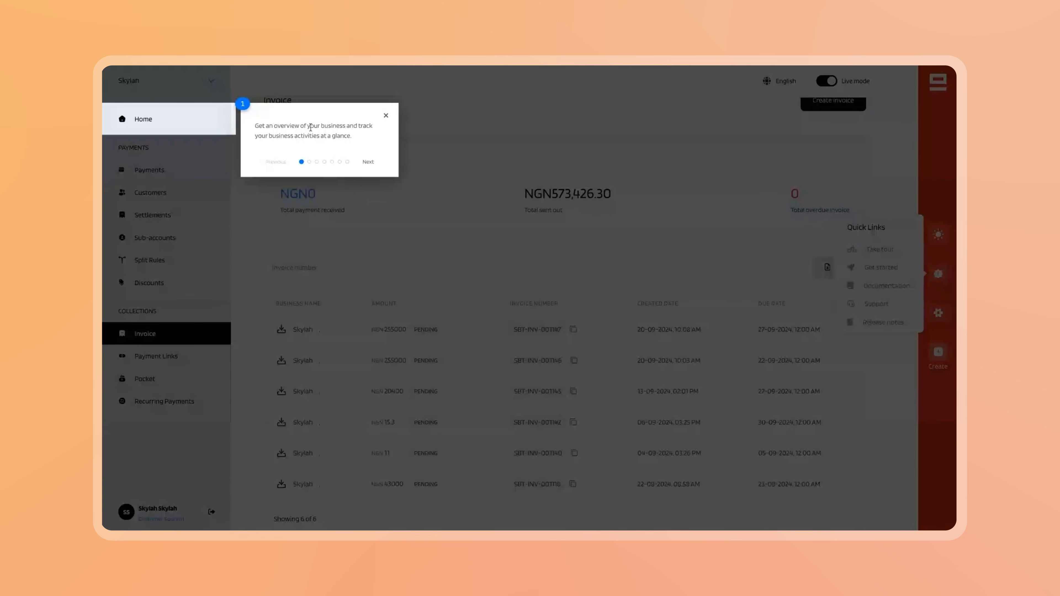
click(387, 118)
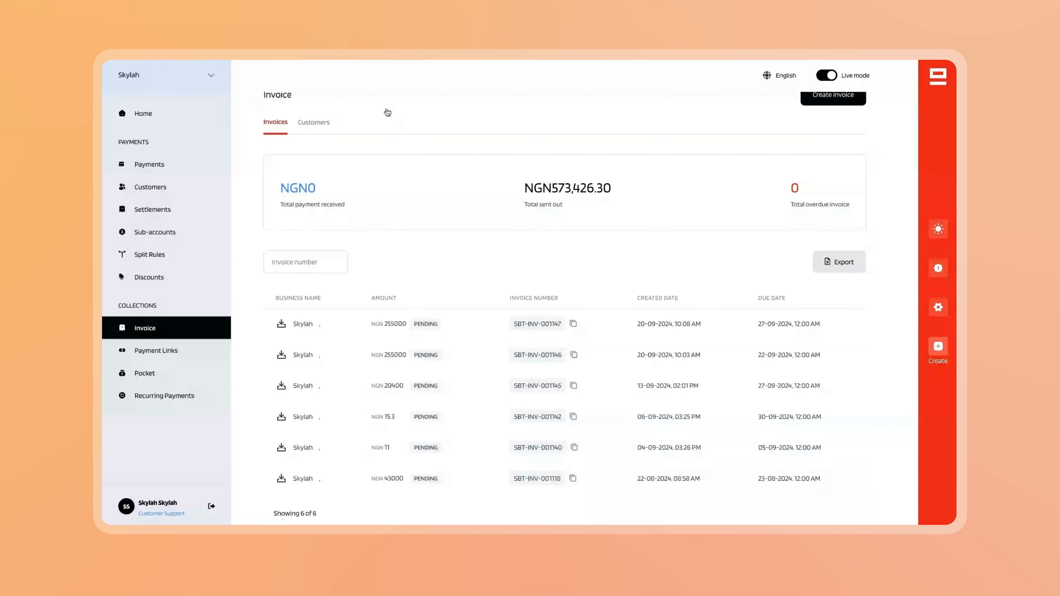